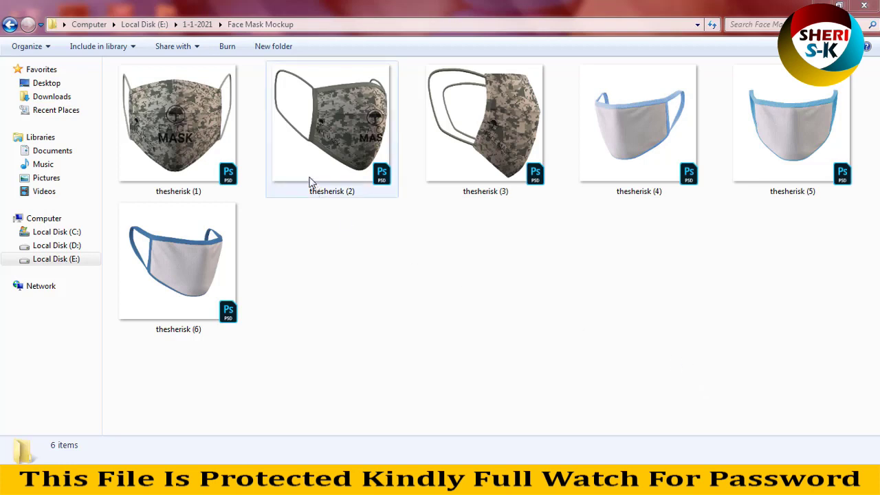
- Preview the details of the thesherisk (4), (5) and (6) mockup files
{"action": "left_click", "coordinate": [622, 107]}
{"action": "left_click", "coordinate": [771, 127]}
{"action": "left_click", "coordinate": [645, 152]}
{"action": "left_click", "coordinate": [215, 210]}
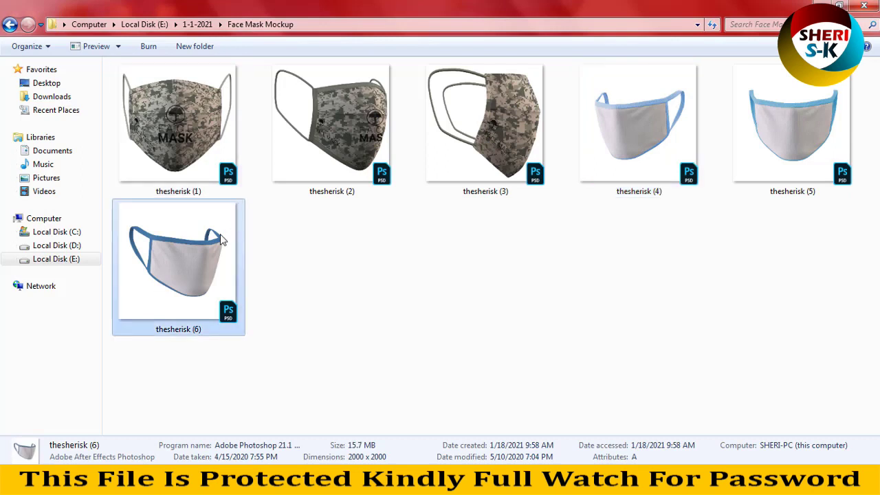
- Open thesherisk (6).psd in Photoshop and make the BG layer visible and active
{"action": "left_click_drag", "start_coordinate": [188, 253], "coordinate": [349, 157]}
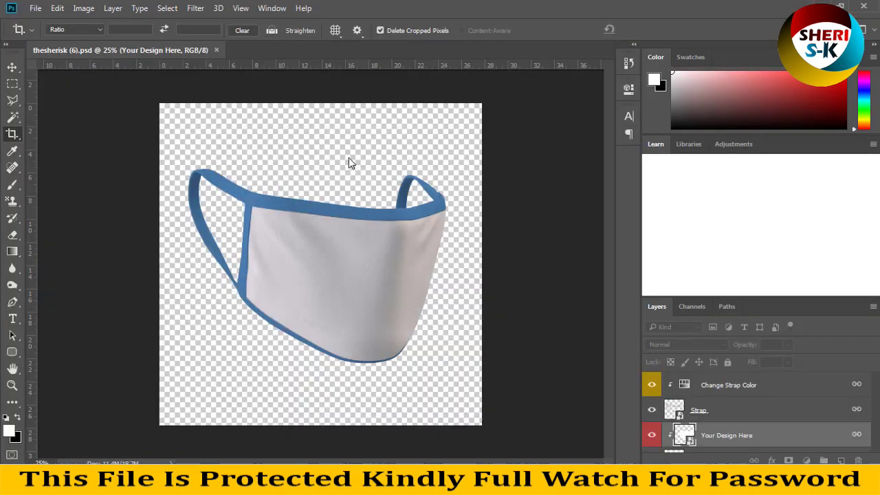
{"action": "scroll", "coordinate": [725, 413], "scroll_direction": "down", "scroll_amount": 1}
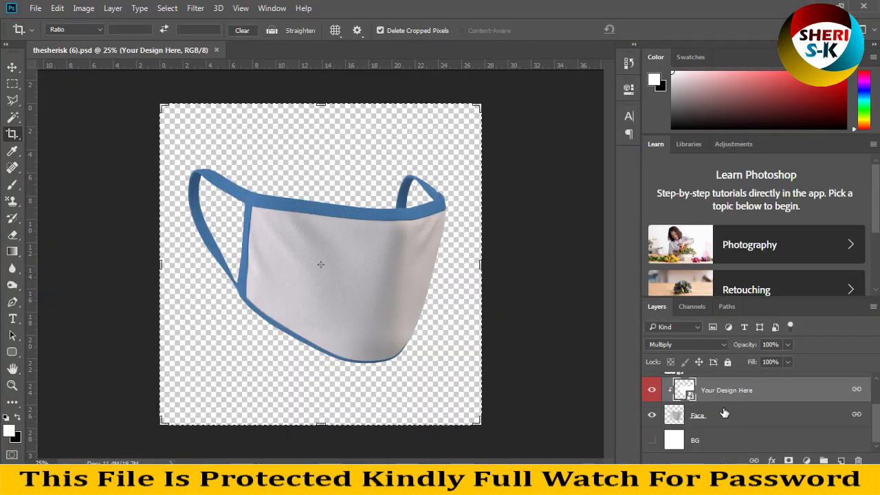
{"action": "left_click", "coordinate": [694, 419]}
{"action": "left_click", "coordinate": [652, 441]}
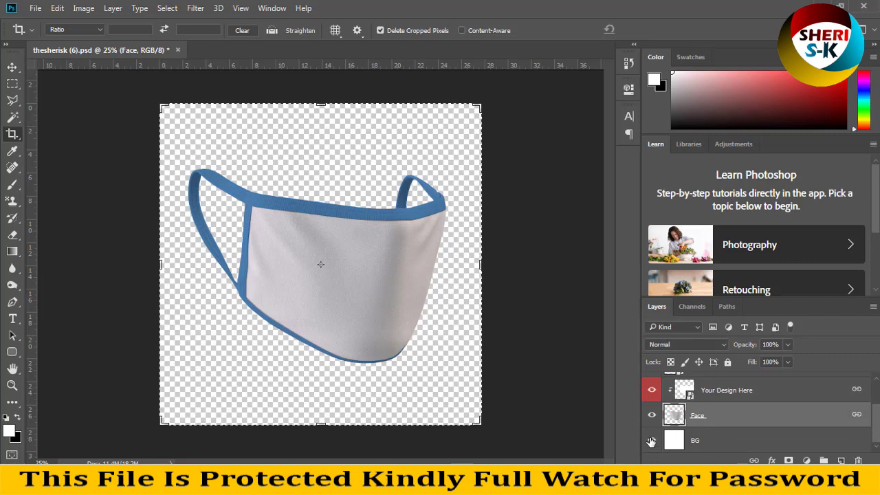
{"action": "left_click", "coordinate": [651, 441]}
{"action": "left_click", "coordinate": [652, 441]}
{"action": "left_click", "coordinate": [719, 441]}
- Give the BG layer a green-to-blue Gradient Overlay preset after trying other presets
{"action": "left_click", "coordinate": [771, 461]}
{"action": "left_click", "coordinate": [798, 410]}
{"action": "left_click_drag", "start_coordinate": [455, 66], "coordinate": [753, 76]}
{"action": "left_click", "coordinate": [801, 150]}
{"action": "left_click", "coordinate": [707, 250]}
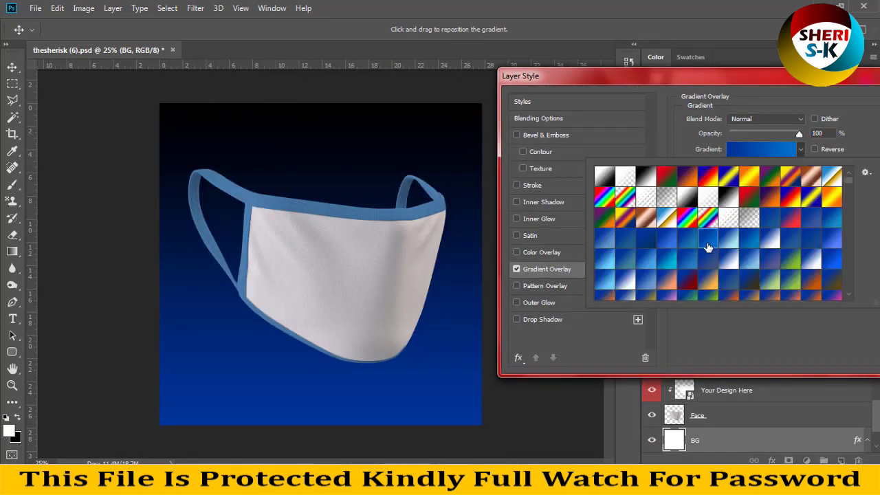
{"action": "left_click", "coordinate": [645, 288]}
{"action": "scroll", "coordinate": [645, 287], "scroll_direction": "down", "scroll_amount": 3}
{"action": "left_click", "coordinate": [646, 218]}
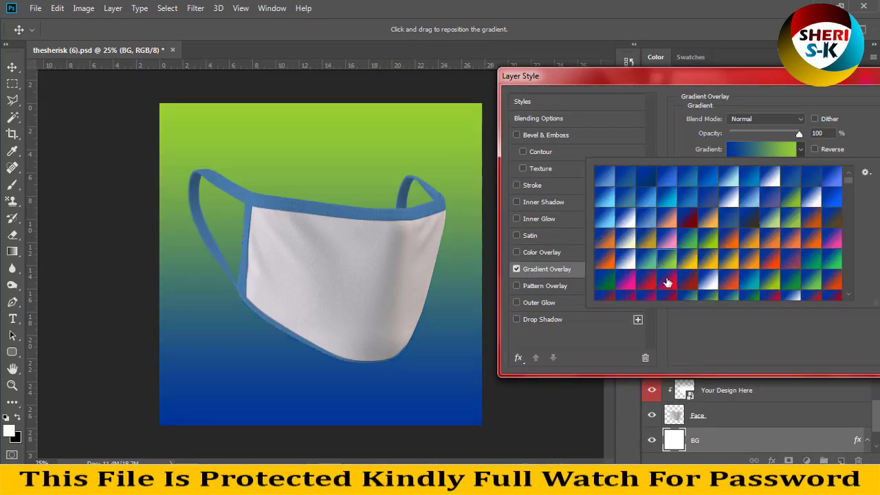
{"action": "left_click", "coordinate": [667, 279]}
{"action": "left_click", "coordinate": [664, 266]}
{"action": "key", "text": "Return"}
{"action": "key", "text": "Return"}
{"action": "key", "text": "c"}
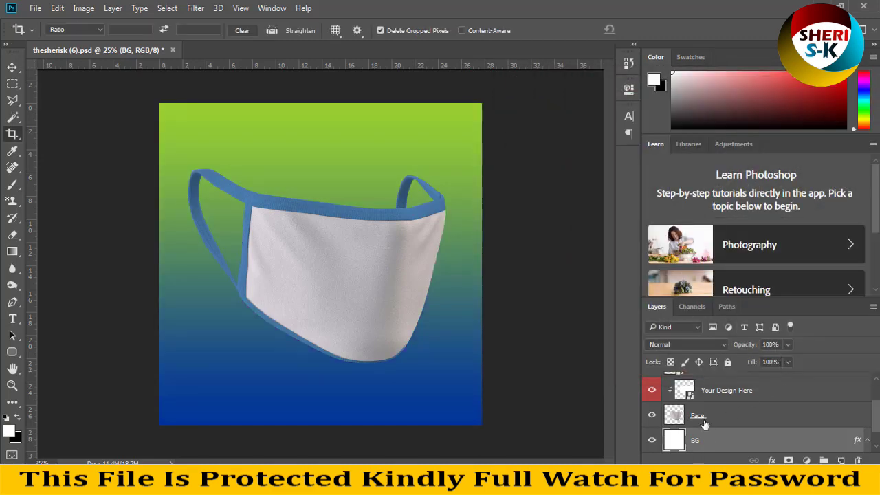
- Open the Your Design Here smart object and add a SHERI SK text line
{"action": "left_click", "coordinate": [722, 392]}
{"action": "scroll", "coordinate": [722, 406], "scroll_direction": "up", "scroll_amount": 1}
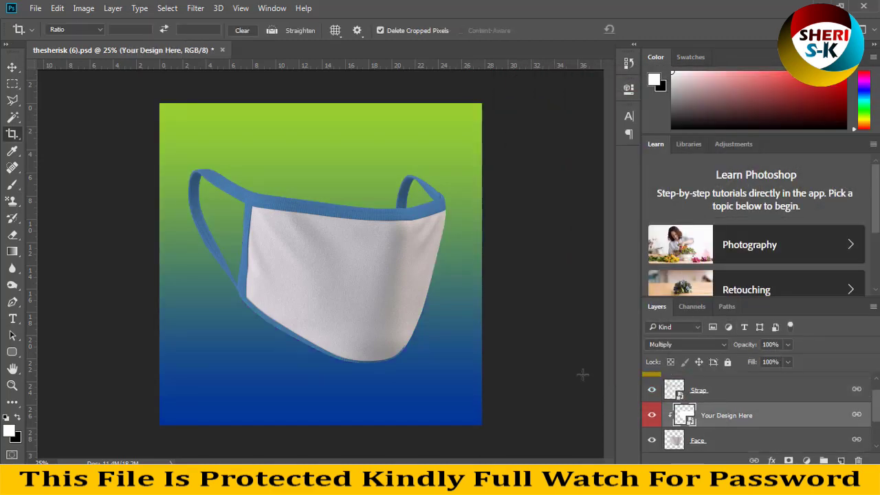
{"action": "double_click", "coordinate": [690, 420]}
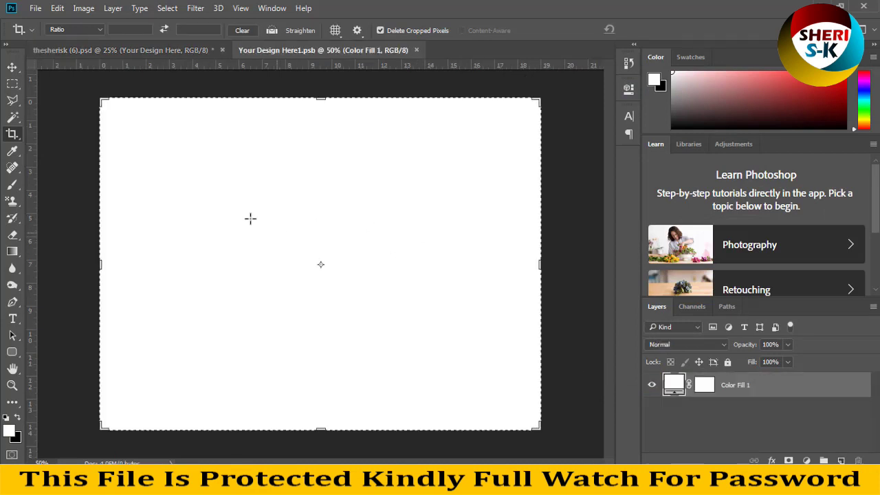
{"action": "left_click", "coordinate": [13, 319]}
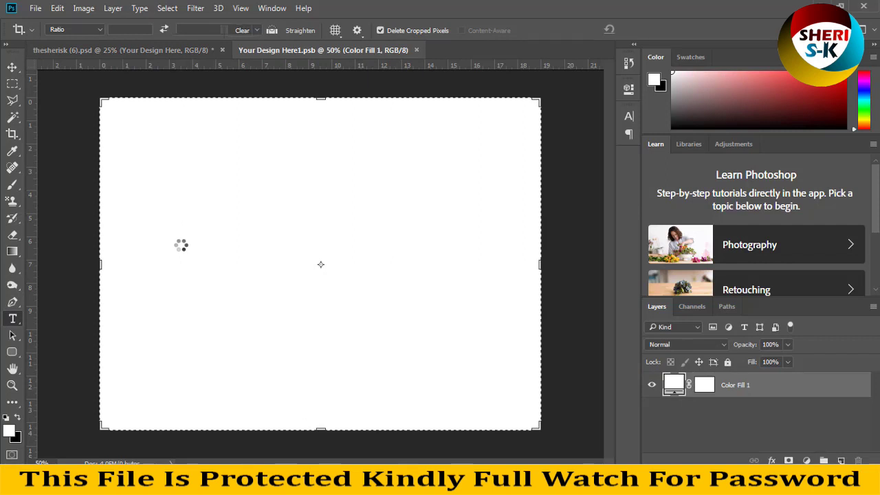
{"action": "left_click", "coordinate": [181, 245]}
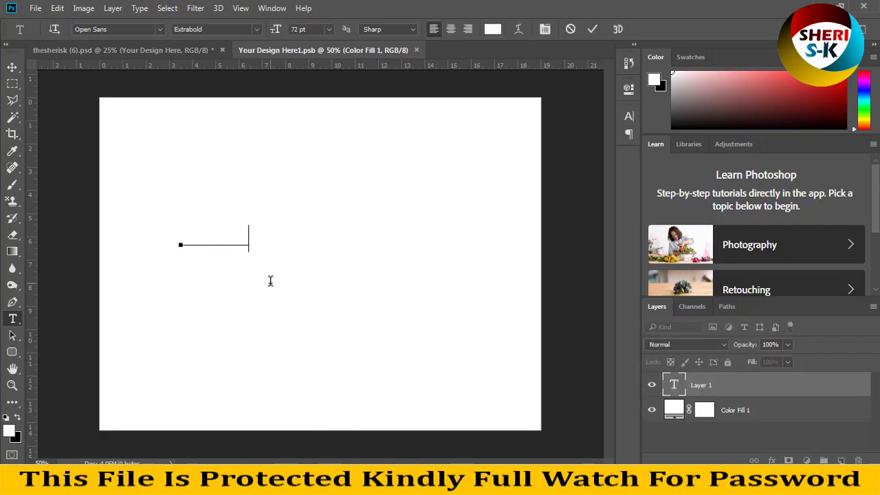
- Make the SHERI SK text black (000000) at 100 pt
{"action": "key", "text": "ctrl+a"}
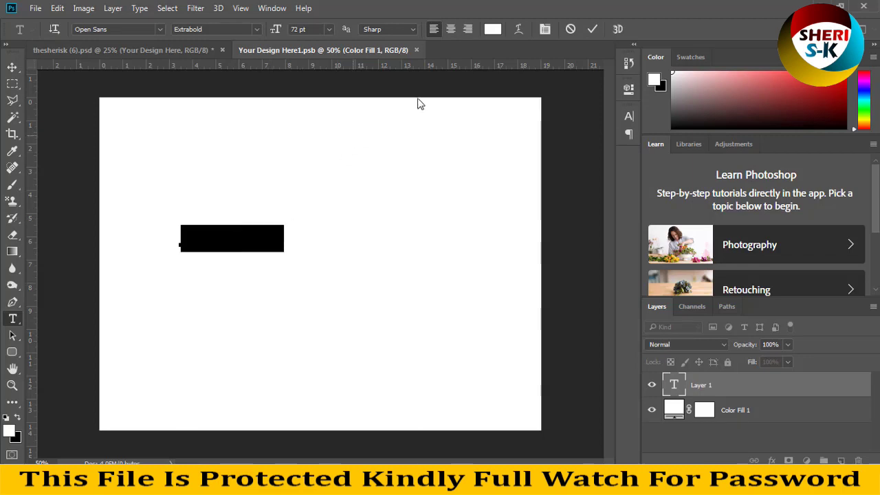
{"action": "left_click", "coordinate": [492, 29]}
{"action": "type", "text": "000000"}
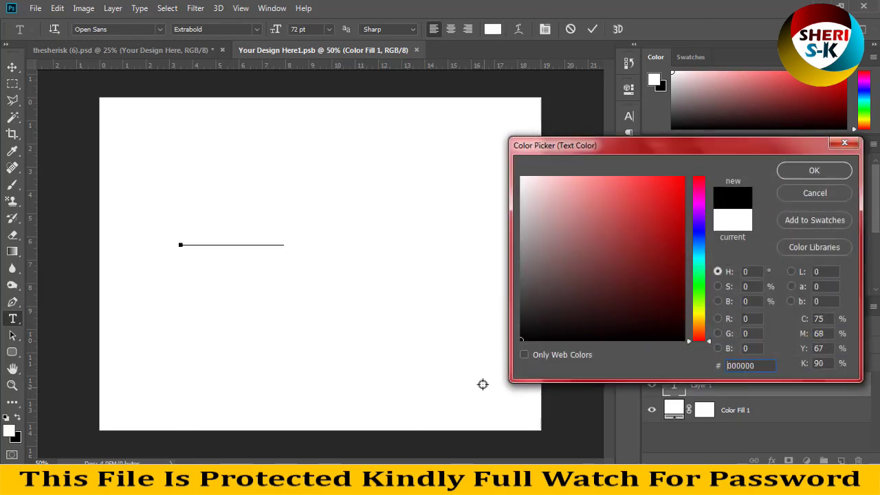
{"action": "key", "text": "Return"}
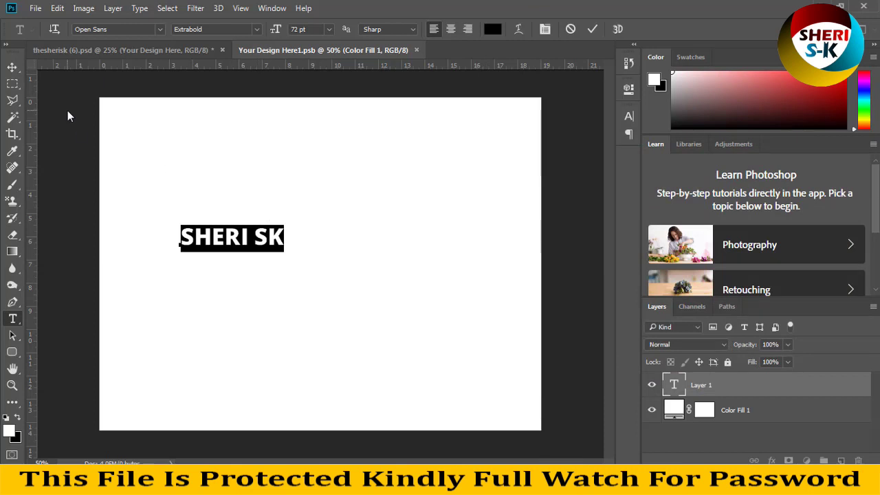
{"action": "key", "text": "Up"}
{"action": "key", "text": "Up"}
{"action": "key", "text": "Up"}
{"action": "key", "text": "Up"}
{"action": "key", "text": "Up"}
{"action": "key", "text": "Up"}
{"action": "key", "text": "Up"}
{"action": "key", "text": "Up"}
{"action": "key", "text": "Up"}
{"action": "key", "text": "Up"}
{"action": "key", "text": "Up"}
{"action": "key", "text": "Up"}
{"action": "key", "text": "Up"}
{"action": "key", "text": "Up"}
{"action": "key", "text": "Up"}
{"action": "key", "text": "Up"}
{"action": "key", "text": "Up"}
{"action": "key", "text": "Up"}
{"action": "key", "text": "Up"}
{"action": "key", "text": "Up"}
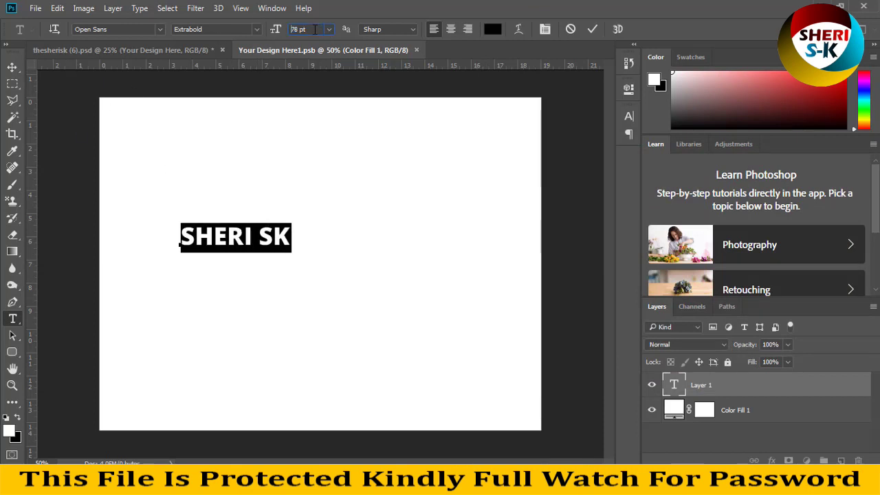
- Scale the SHERI SK text to about 178%, then save and close the smart object
{"action": "left_click", "coordinate": [13, 67]}
{"action": "left_click_drag", "start_coordinate": [326, 252], "coordinate": [424, 311]}
{"action": "key", "text": "Return"}
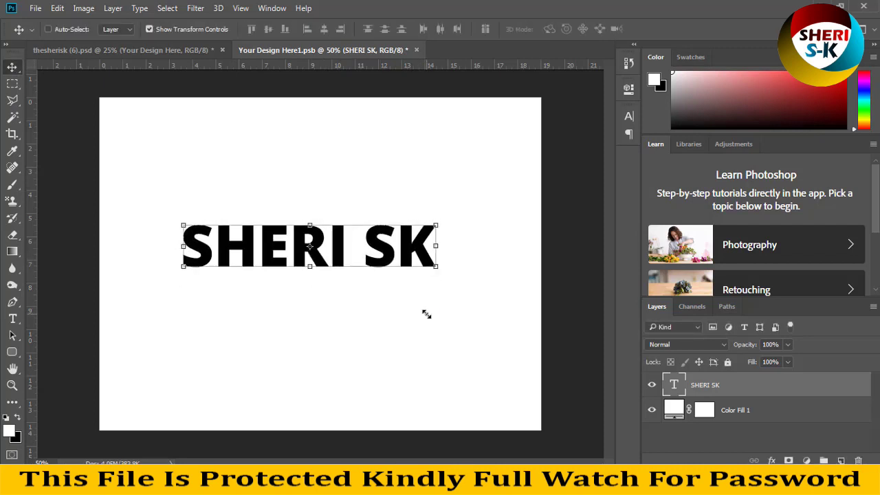
{"action": "key", "text": "ctrl+s"}
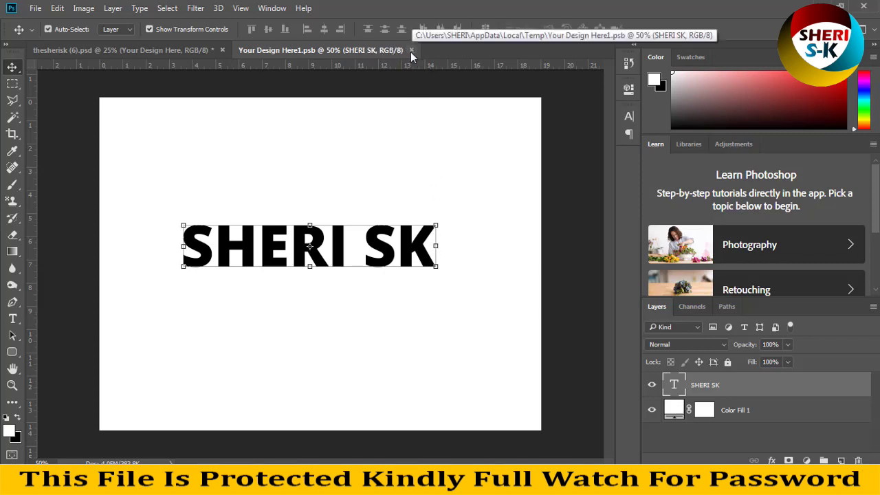
{"action": "left_click", "coordinate": [411, 50]}
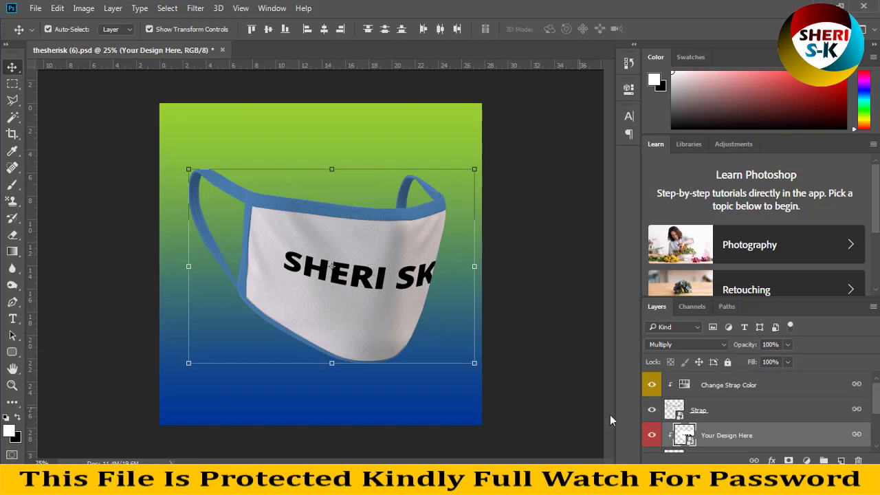
- Open the Strap smart object Strip.psb in its own floating window
{"action": "left_click", "coordinate": [686, 417]}
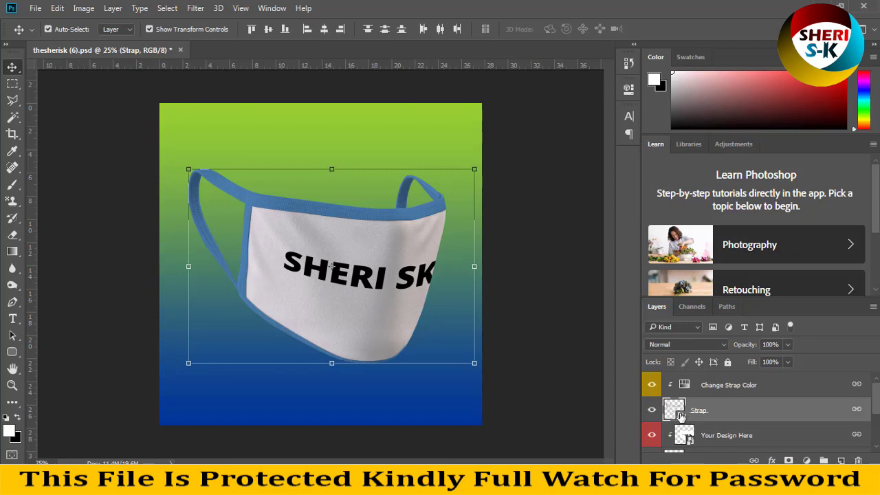
{"action": "double_click", "coordinate": [677, 411]}
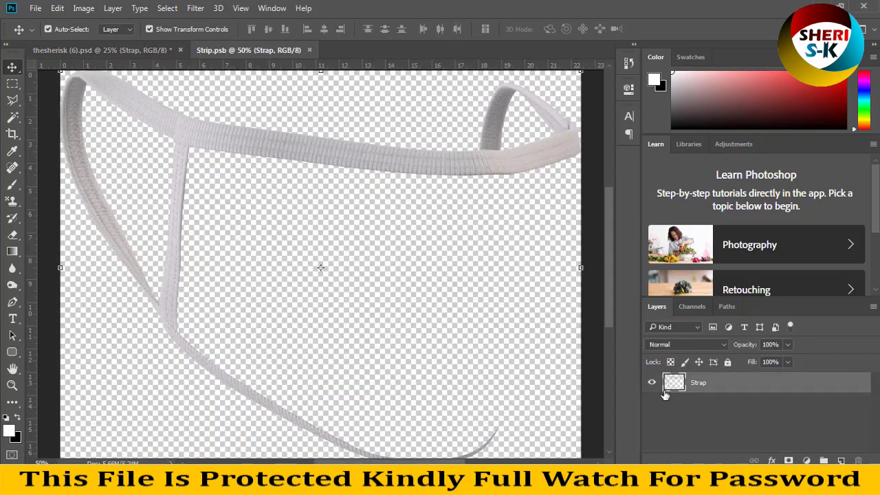
{"action": "left_click", "coordinate": [653, 383]}
{"action": "left_click", "coordinate": [653, 383]}
{"action": "left_click_drag", "start_coordinate": [265, 49], "coordinate": [346, 334]}
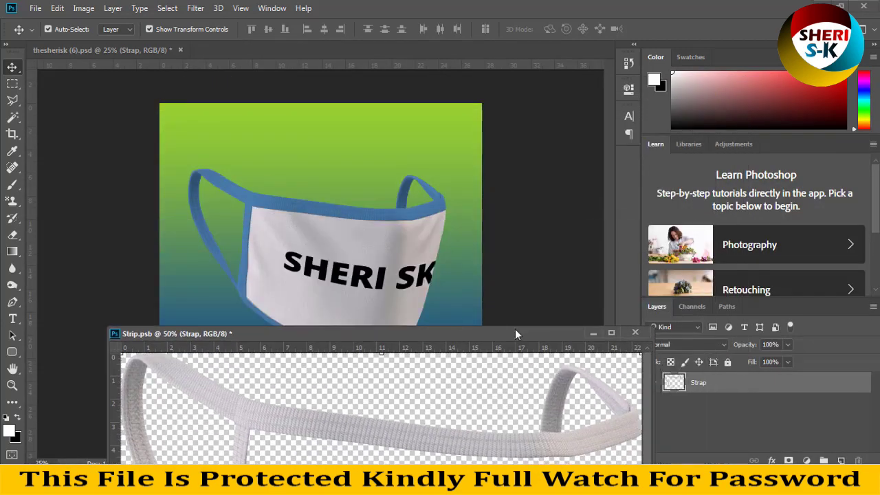
- Add a 1d1313 Color Overlay at 51% opacity to the Strap layer
{"action": "left_click", "coordinate": [771, 461]}
{"action": "left_click", "coordinate": [788, 389]}
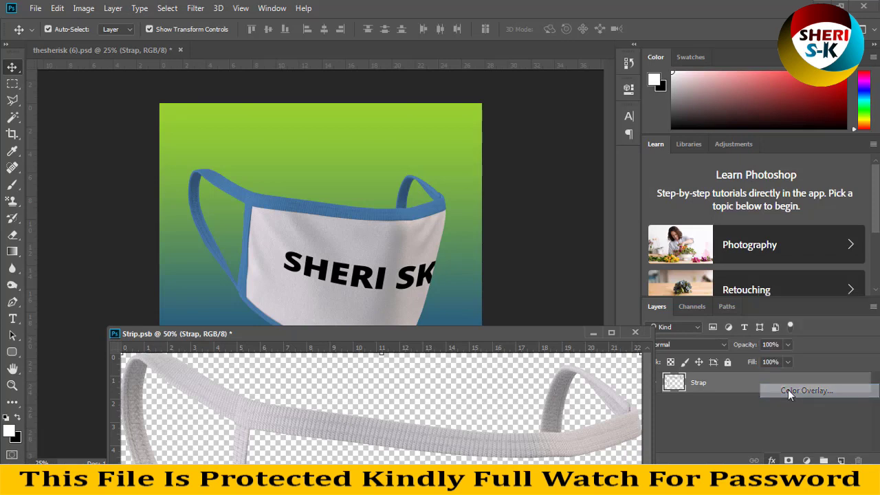
{"action": "left_click_drag", "start_coordinate": [478, 70], "coordinate": [775, 242]}
{"action": "left_click", "coordinate": [799, 276]}
{"action": "left_click", "coordinate": [636, 289]}
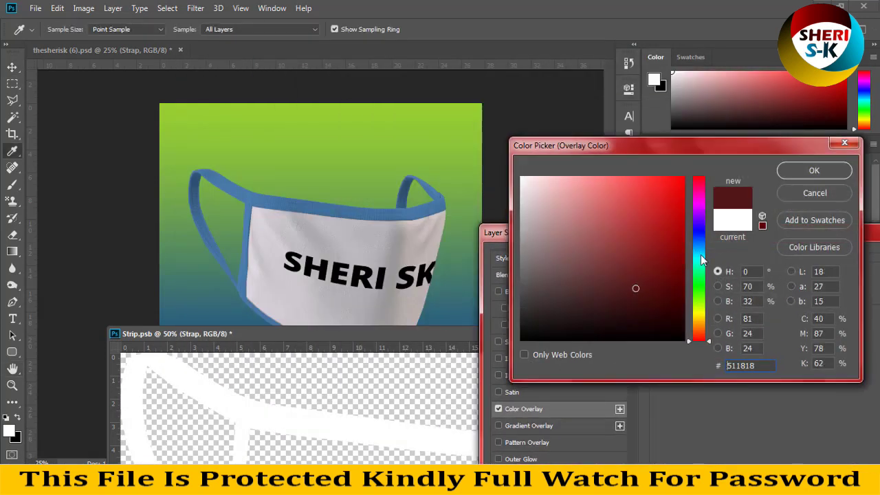
{"action": "mouse_move", "coordinate": [645, 291]}
{"action": "left_mouse_down"}
{"action": "mouse_move", "coordinate": [611, 297]}
{"action": "mouse_move", "coordinate": [576, 321]}
{"action": "left_mouse_up"}
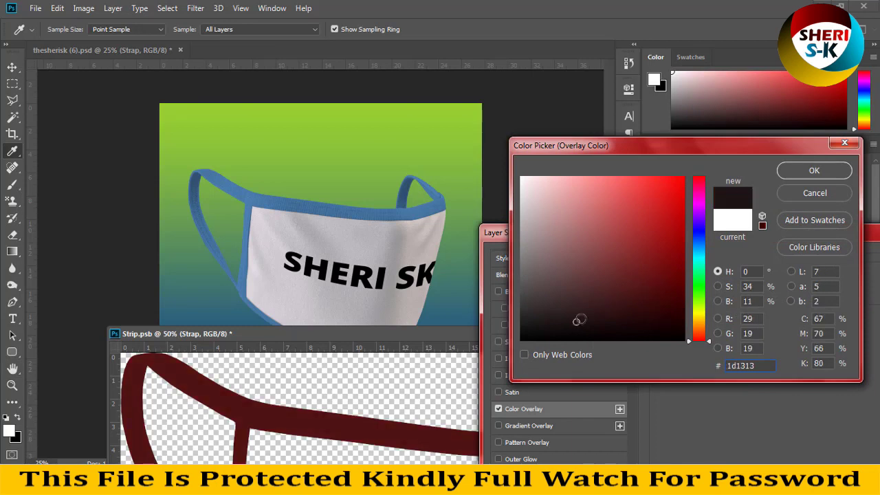
{"action": "key", "text": "Return"}
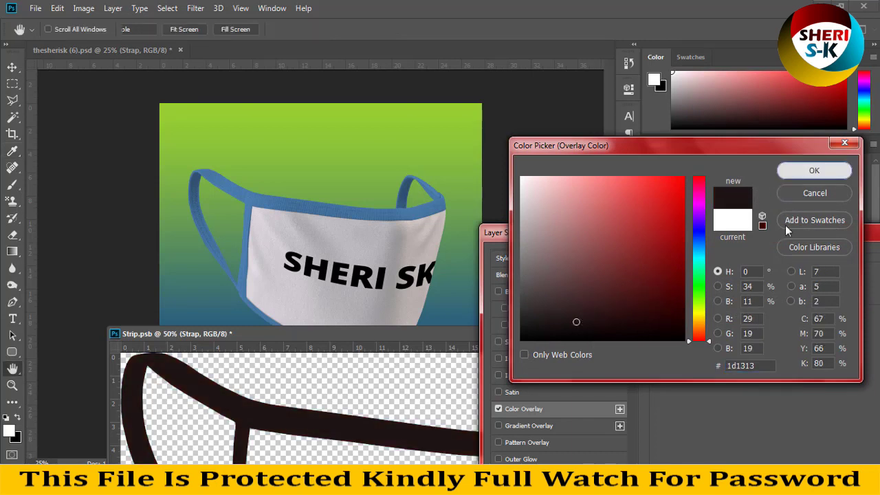
{"action": "left_click", "coordinate": [743, 293]}
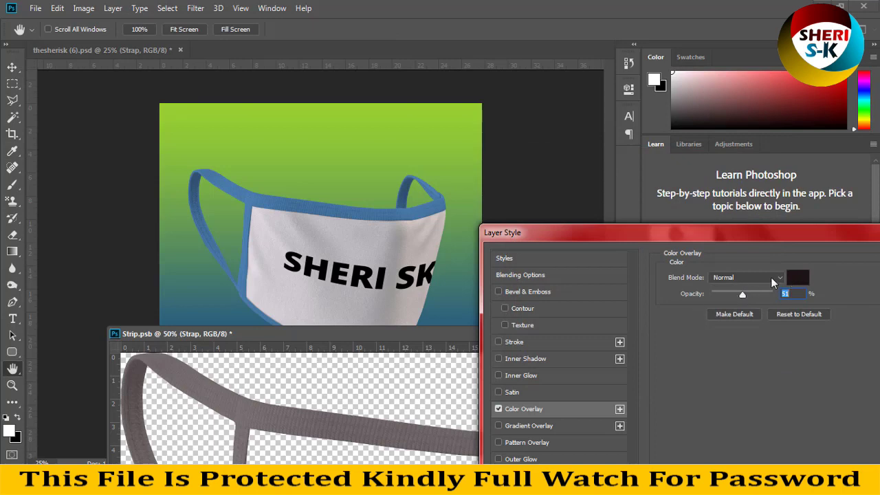
{"action": "key", "text": "Return"}
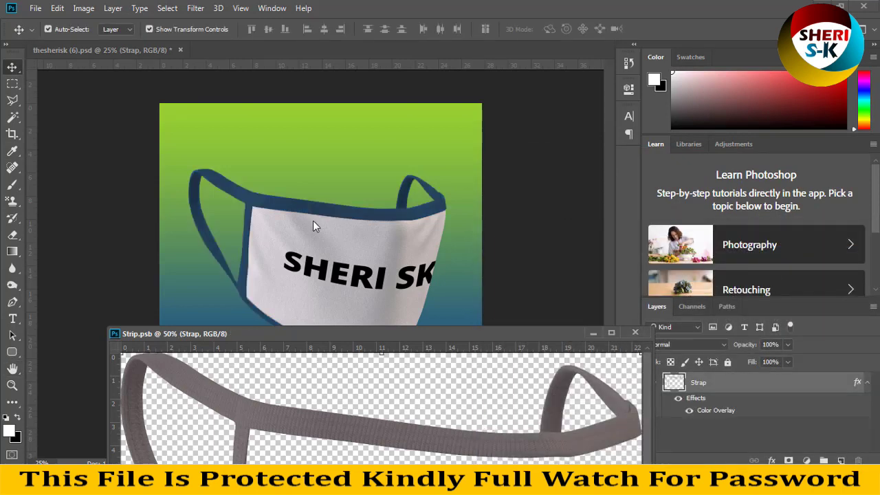
{"action": "left_click_drag", "start_coordinate": [444, 336], "coordinate": [439, 322]}
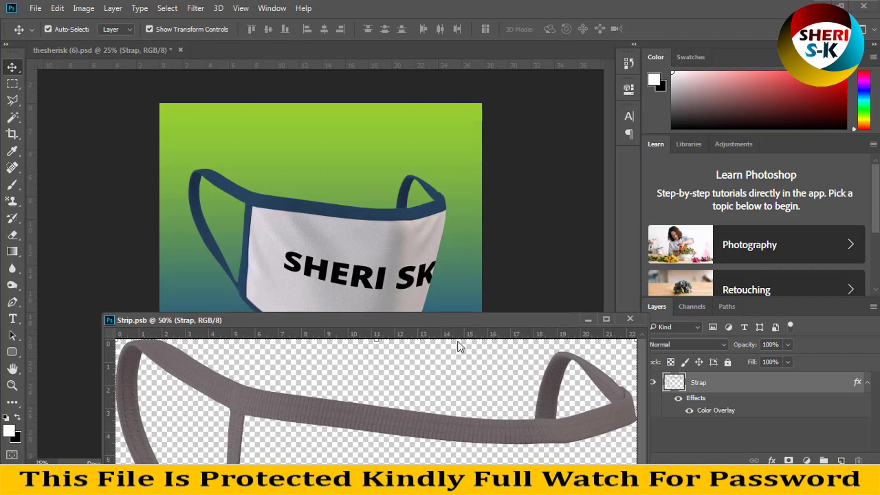
- Replace the strap's colour overlay with a red-to-blue Gradient Overlay at 75% opacity and save
{"action": "left_click", "coordinate": [771, 461]}
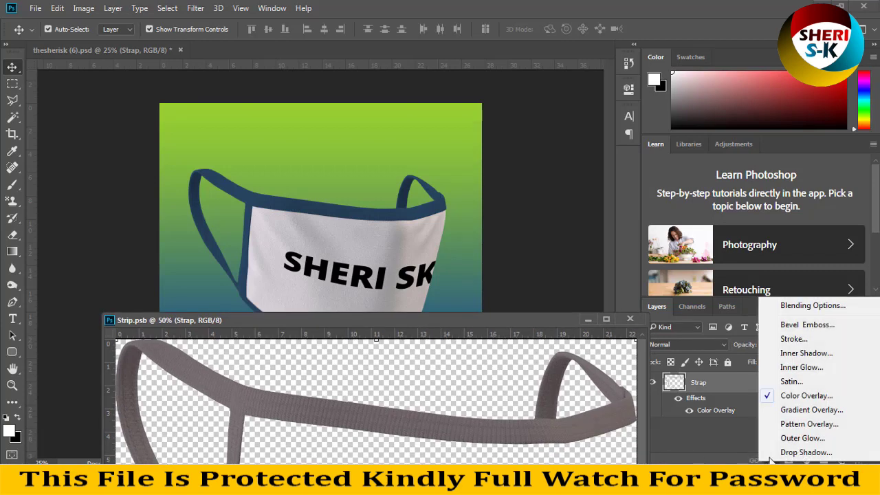
{"action": "left_click", "coordinate": [798, 409]}
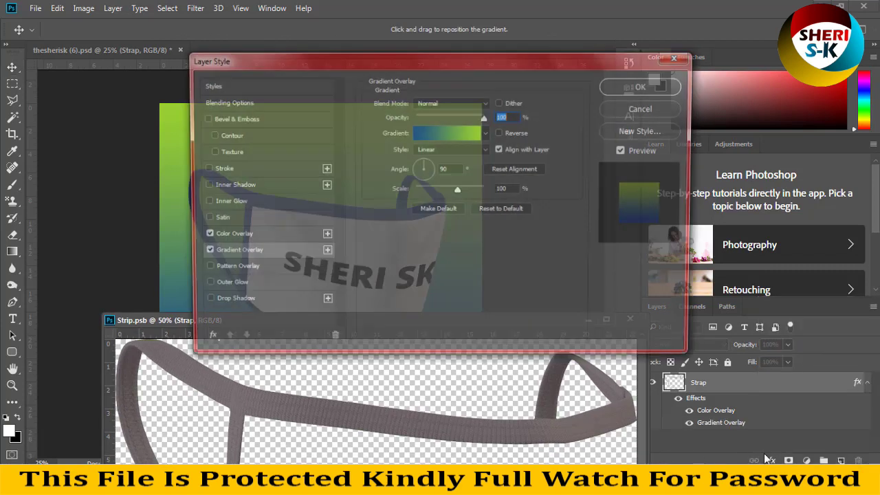
{"action": "left_click", "coordinate": [202, 236]}
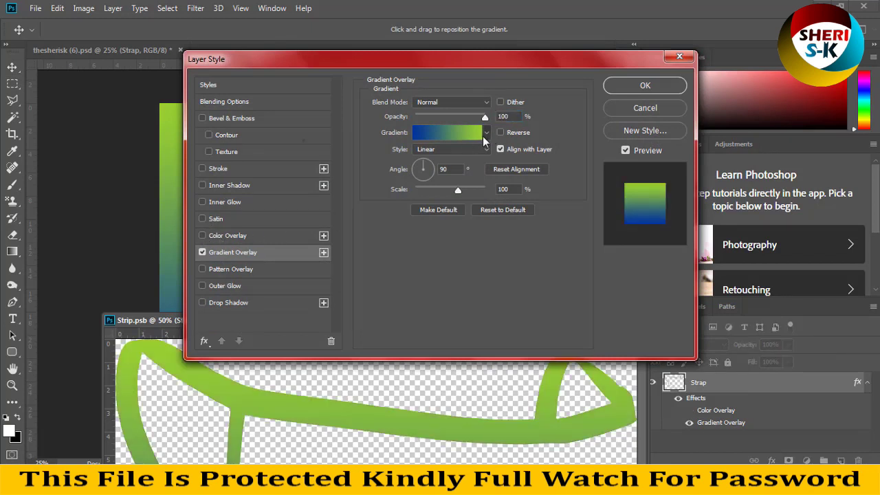
{"action": "left_click", "coordinate": [486, 133]}
{"action": "left_click", "coordinate": [404, 202]}
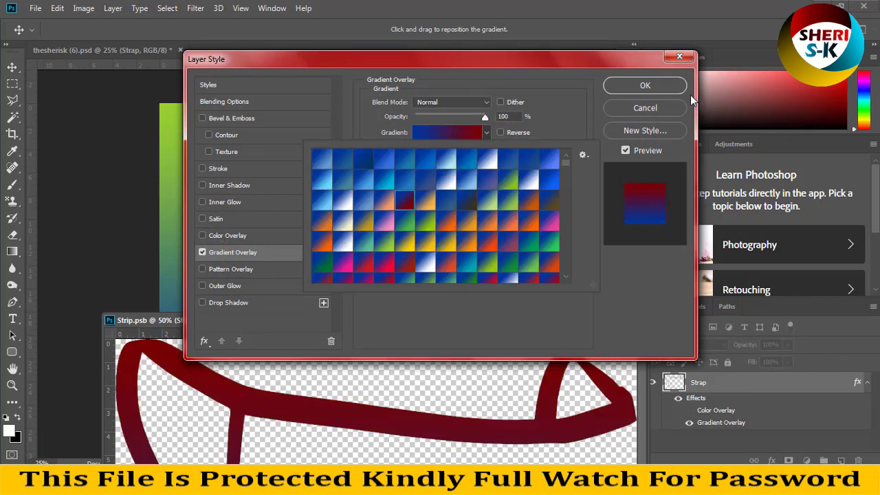
{"action": "left_click", "coordinate": [468, 118]}
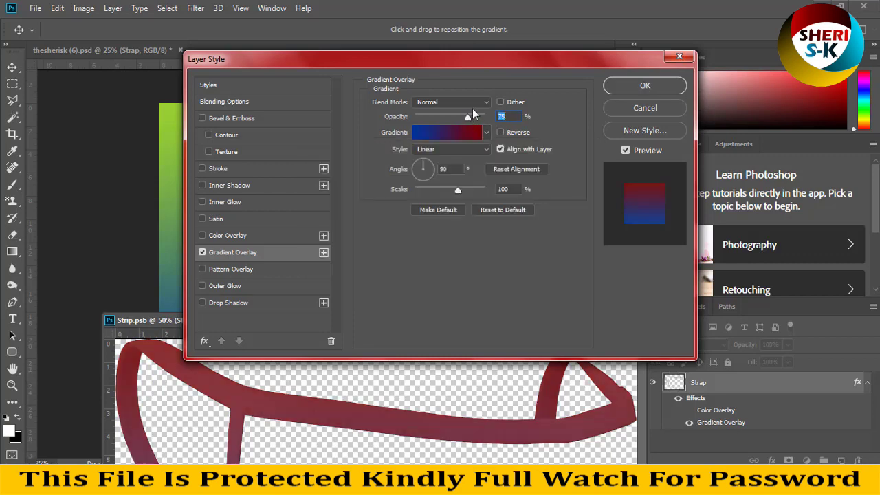
{"action": "left_click", "coordinate": [653, 88]}
{"action": "key", "text": "ctrl+s"}
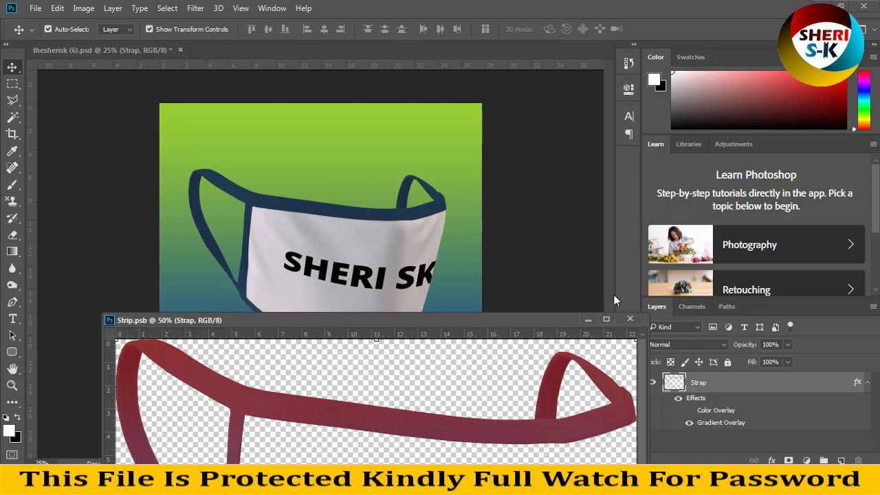
- Close Strip.psb and the mockup without saving, then open the camo thesherisk (1).psd
{"action": "left_click", "coordinate": [630, 319]}
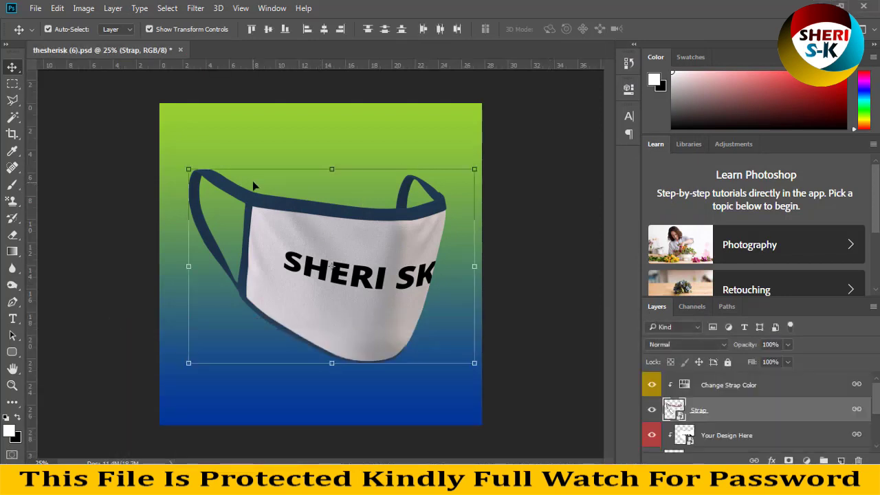
{"action": "left_click_drag", "start_coordinate": [330, 267], "coordinate": [317, 281]}
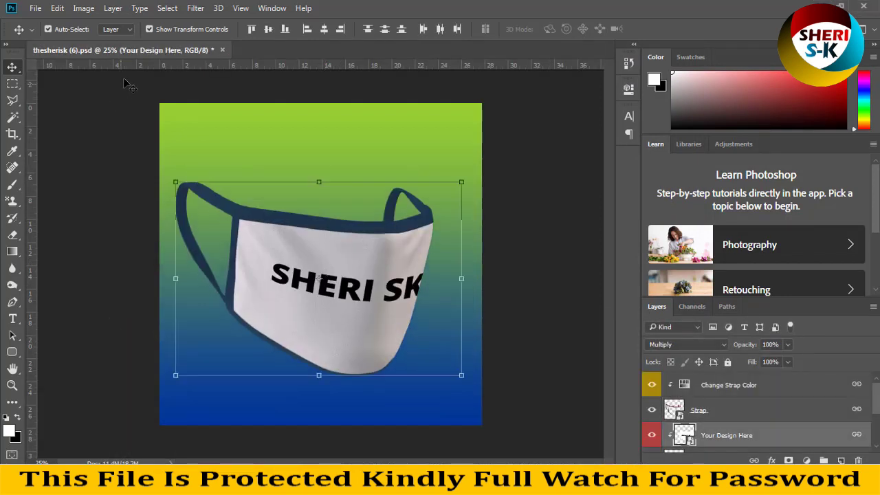
{"action": "left_click", "coordinate": [221, 49]}
{"action": "left_click", "coordinate": [441, 193]}
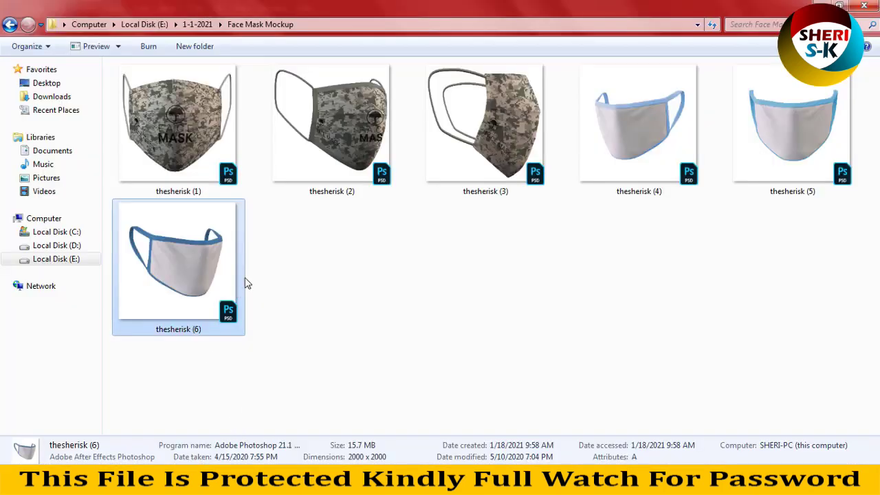
{"action": "left_click", "coordinate": [166, 120]}
{"action": "left_click_drag", "start_coordinate": [182, 113], "coordinate": [237, 116]}
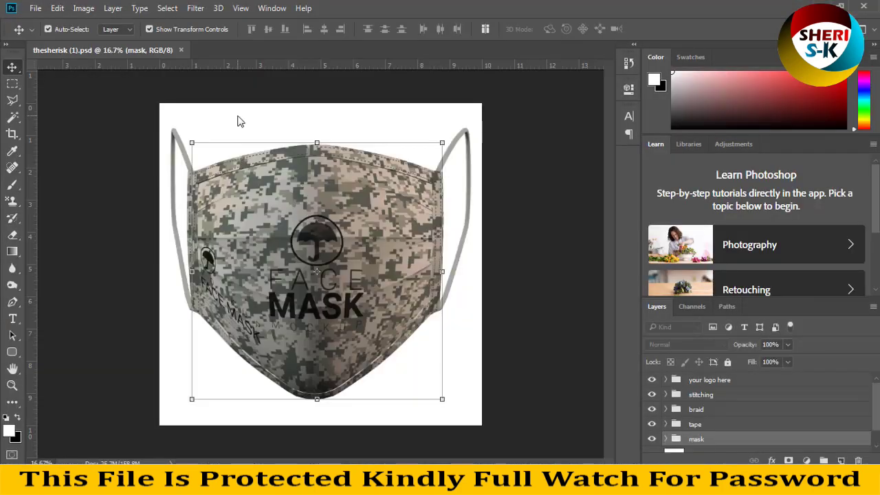
- Try moving the dark texture layer and the straps, undoing each move
{"action": "left_click_drag", "start_coordinate": [344, 216], "coordinate": [384, 237]}
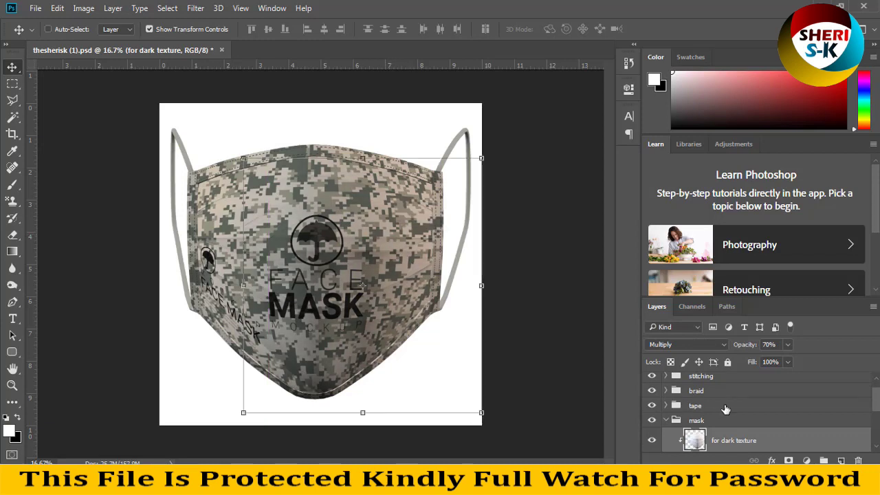
{"action": "key", "text": "ctrl+z"}
{"action": "left_click", "coordinate": [711, 380]}
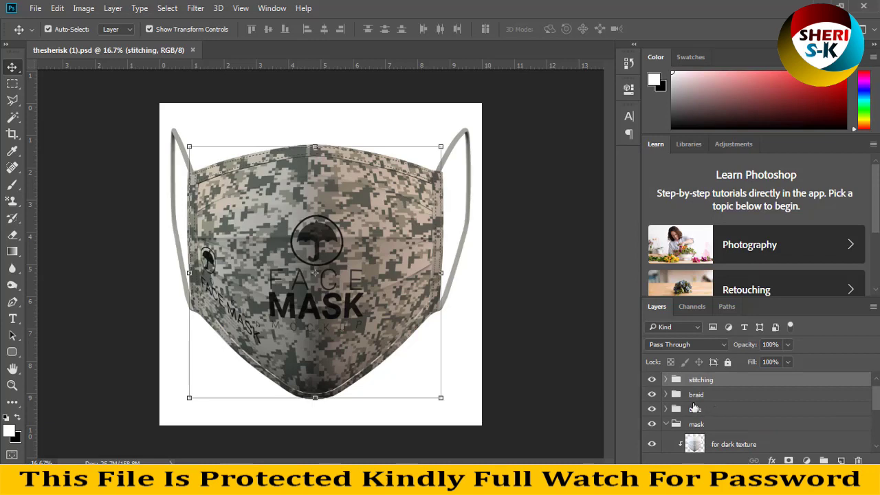
{"action": "left_click_drag", "start_coordinate": [405, 174], "coordinate": [440, 180]}
{"action": "key", "text": "ctrl+z"}
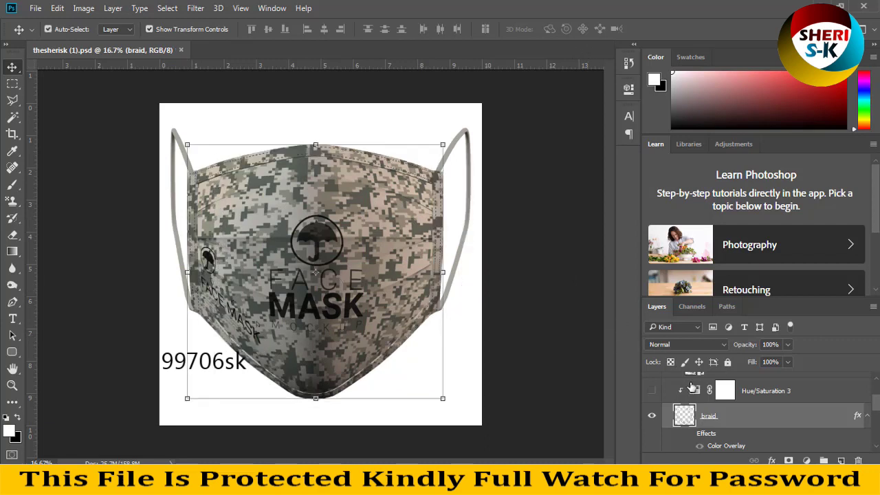
- Toggle the for dark texture layer's visibility off and back on
{"action": "scroll", "coordinate": [692, 387], "scroll_direction": "down", "scroll_amount": 3}
{"action": "left_click", "coordinate": [708, 421]}
{"action": "left_click", "coordinate": [653, 425]}
{"action": "left_click", "coordinate": [654, 425]}
{"action": "left_click", "coordinate": [653, 425]}
{"action": "left_click", "coordinate": [653, 425]}
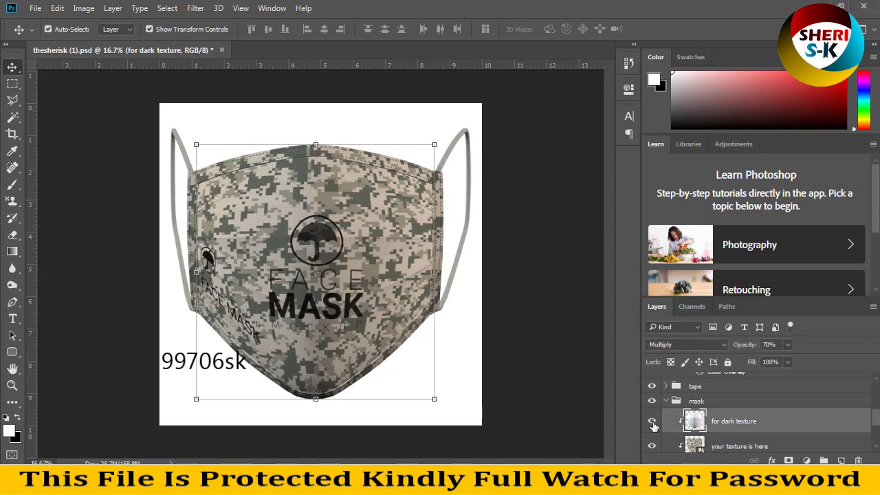
- Toggle the camo texture off and on, then close thesherisk (1).psd without saving
{"action": "scroll", "coordinate": [655, 424], "scroll_direction": "down", "scroll_amount": 1}
{"action": "left_click", "coordinate": [655, 423]}
{"action": "left_click", "coordinate": [655, 423]}
{"action": "left_click", "coordinate": [655, 423]}
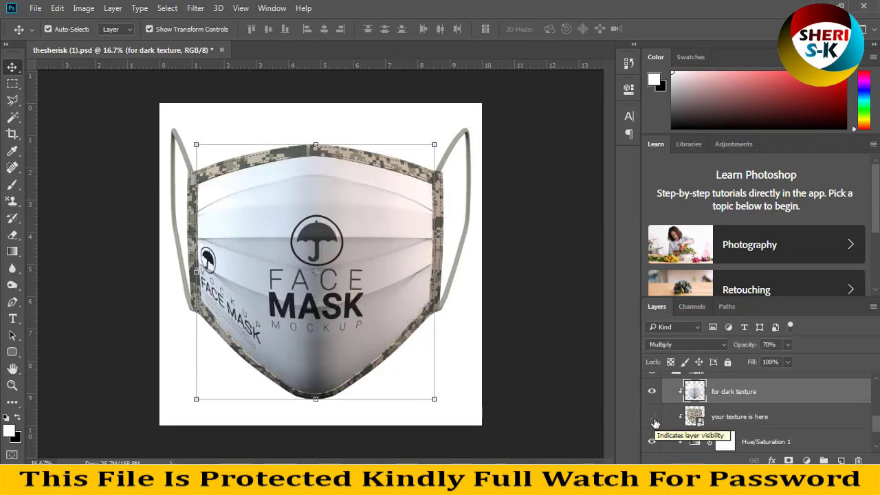
{"action": "left_click", "coordinate": [655, 423]}
{"action": "scroll", "coordinate": [655, 423], "scroll_direction": "down", "scroll_amount": 2}
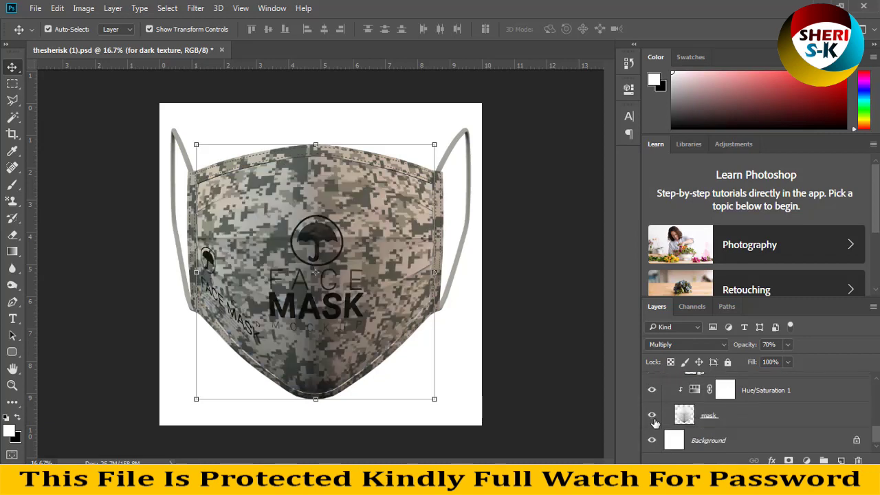
{"action": "left_click", "coordinate": [221, 50]}
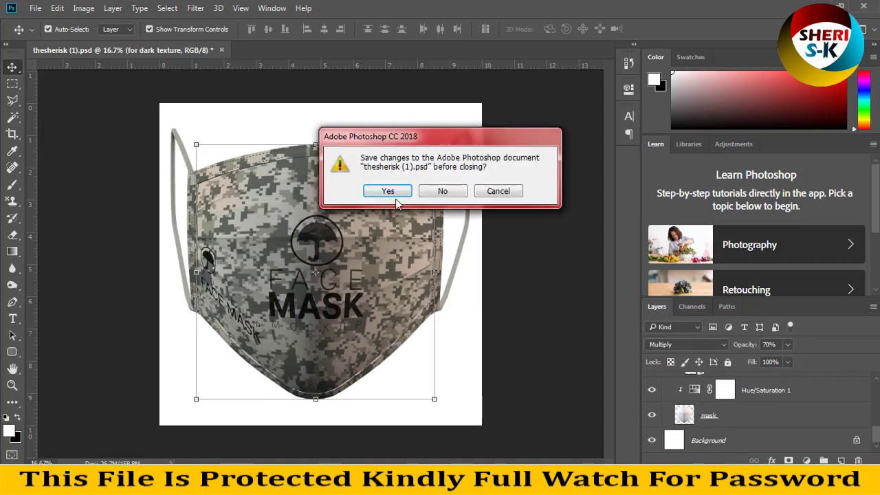
{"action": "left_click", "coordinate": [440, 191]}
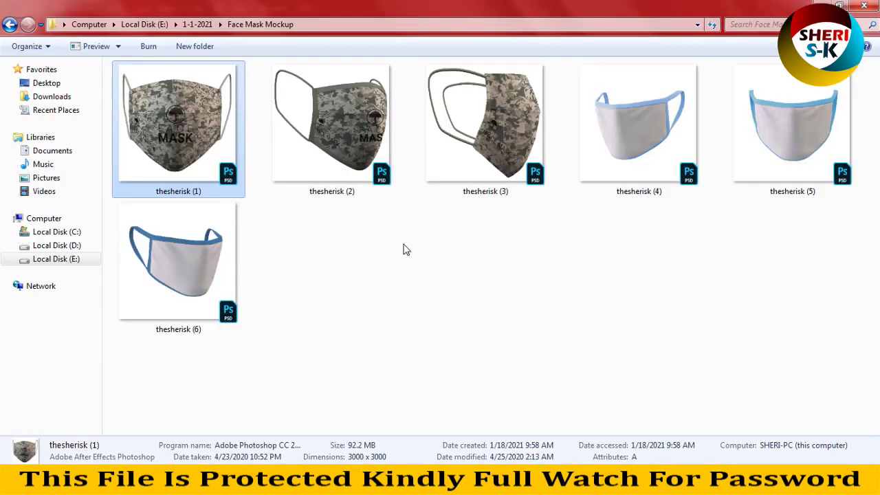
- Open the side-view camo mockup thesherisk (2).psd in Photoshop
{"action": "left_click", "coordinate": [671, 119]}
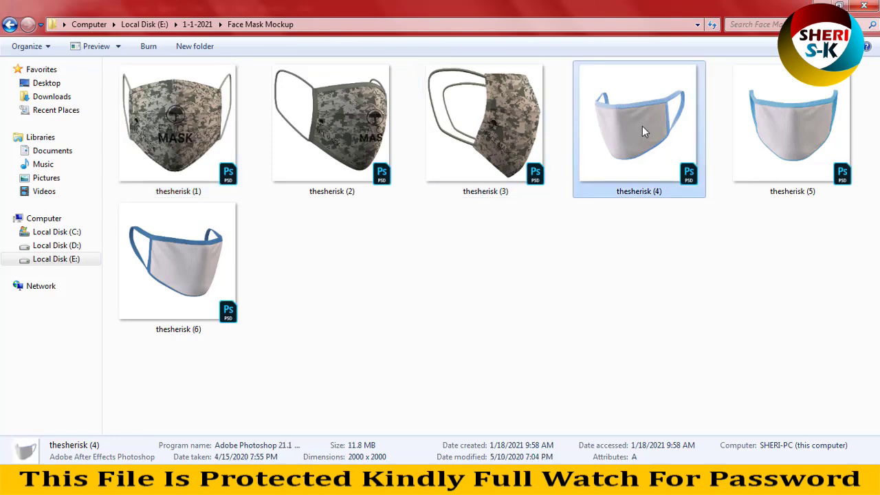
{"action": "left_click_drag", "start_coordinate": [337, 140], "coordinate": [485, 291]}
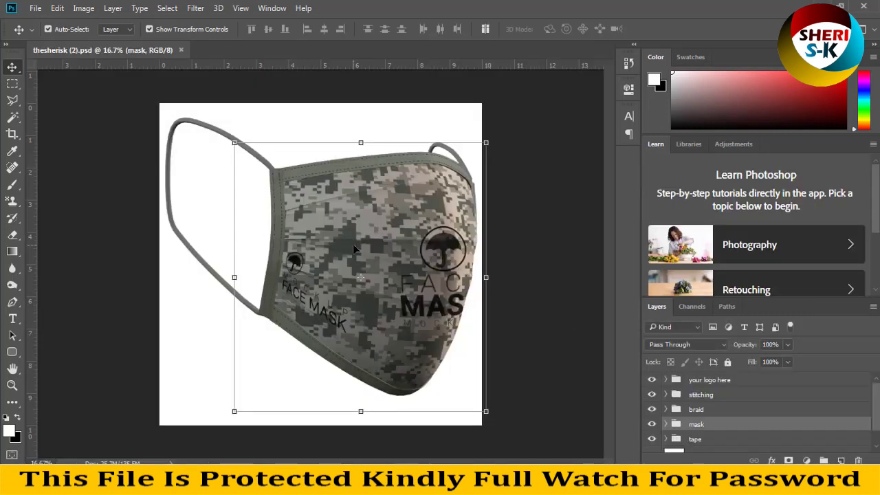
- Check each layer group, unlock Background into Layer 0 and open its Layer Style
{"action": "left_click", "coordinate": [709, 396]}
{"action": "left_click", "coordinate": [710, 411]}
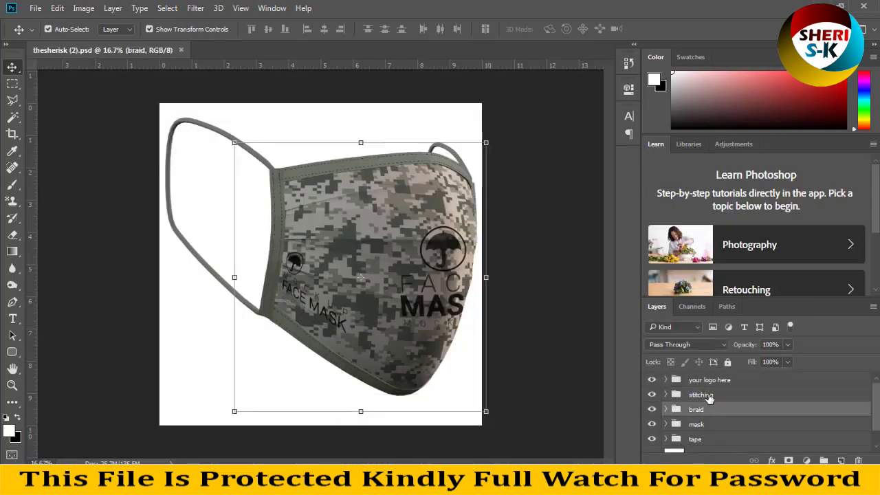
{"action": "left_click", "coordinate": [662, 382]}
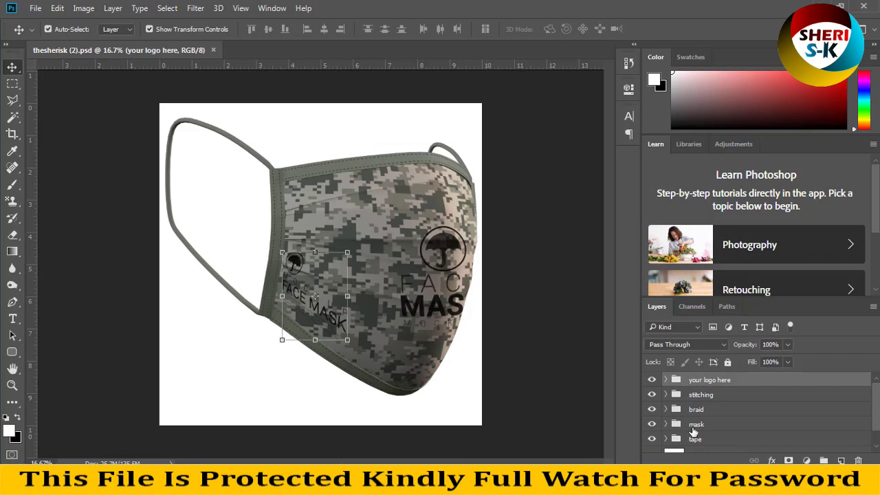
{"action": "left_click", "coordinate": [694, 425]}
{"action": "scroll", "coordinate": [693, 426], "scroll_direction": "down", "scroll_amount": 1}
{"action": "left_click", "coordinate": [696, 421]}
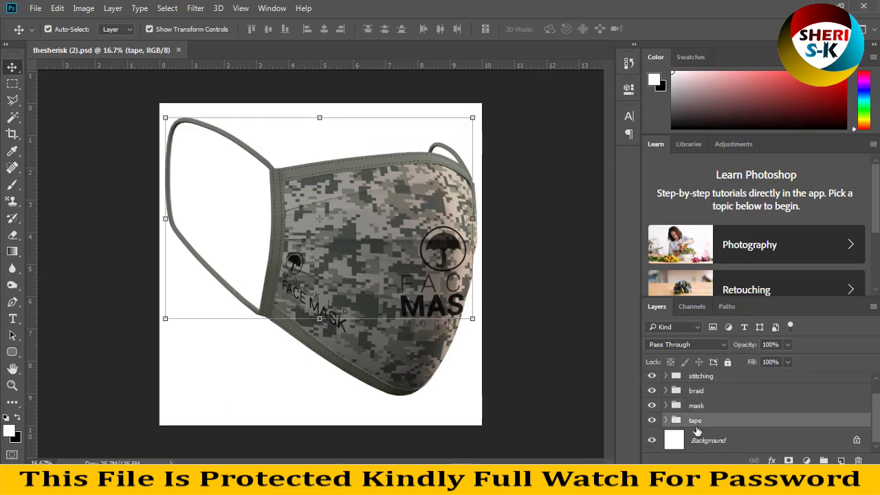
{"action": "left_click", "coordinate": [856, 442]}
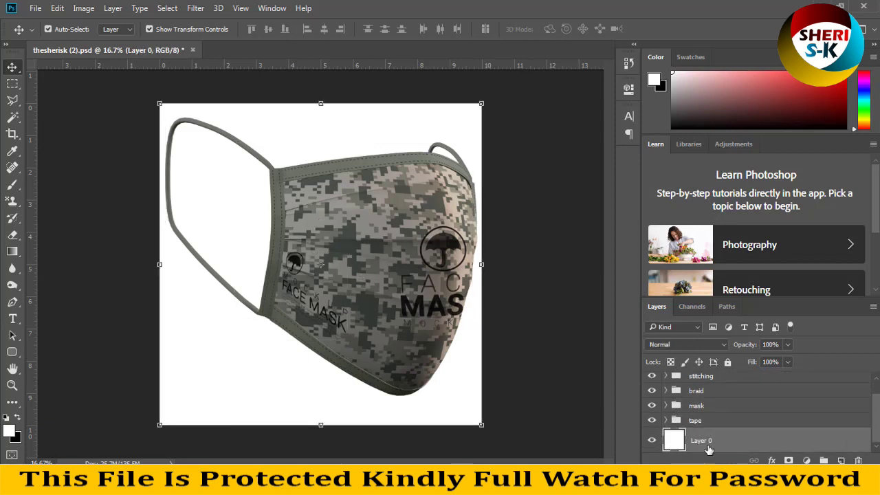
{"action": "double_click", "coordinate": [678, 441]}
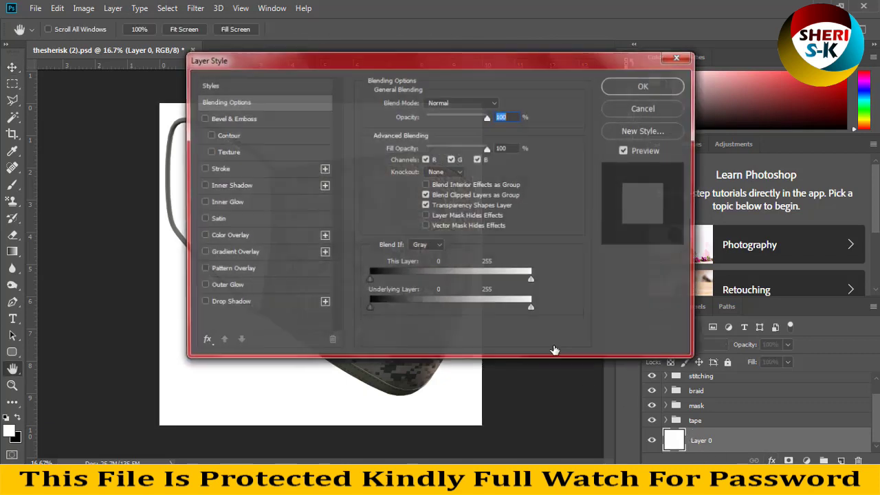
- Try a blue Gradient Overlay on Layer 0, then turn it off
{"action": "left_click_drag", "start_coordinate": [308, 59], "coordinate": [534, 52]}
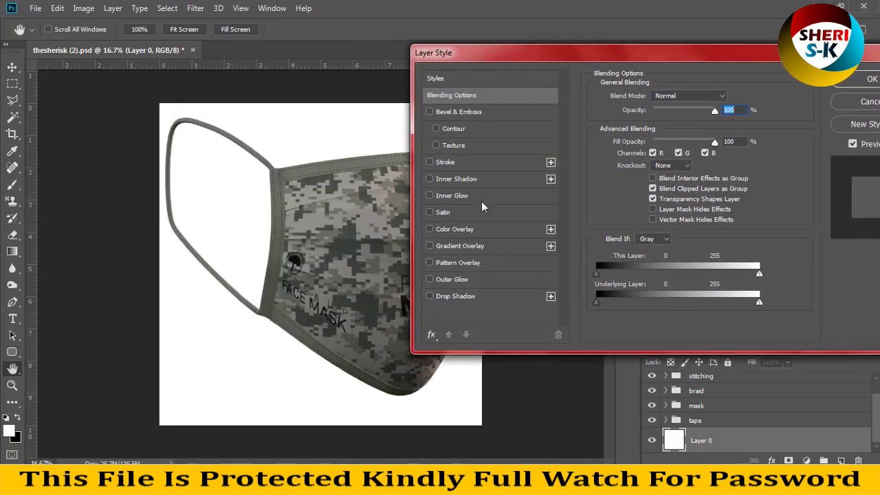
{"action": "left_click", "coordinate": [460, 246]}
{"action": "left_click", "coordinate": [715, 126]}
{"action": "left_click", "coordinate": [632, 173]}
{"action": "left_click", "coordinate": [429, 245]}
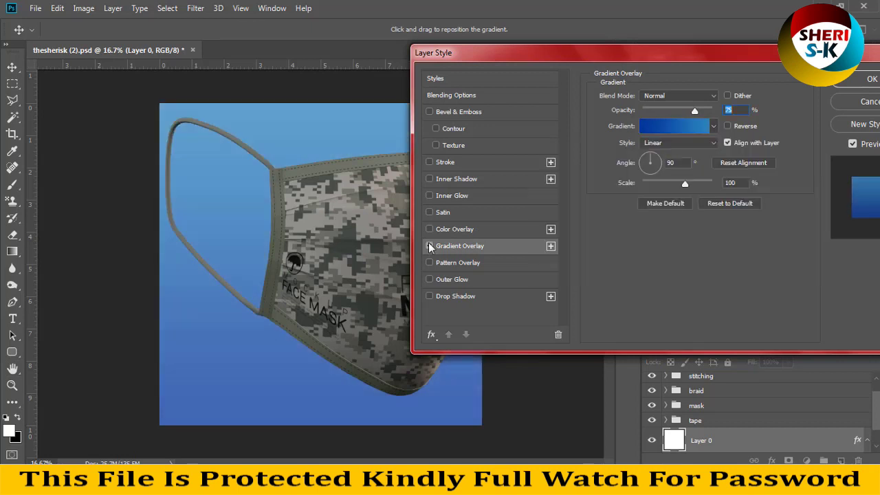
- Try dark red, bright red and magenta Color Overlays at 100% opacity, then cancel
{"action": "left_click", "coordinate": [455, 229]}
{"action": "left_click", "coordinate": [731, 102]}
{"action": "left_click", "coordinate": [599, 186]}
{"action": "left_click", "coordinate": [627, 293]}
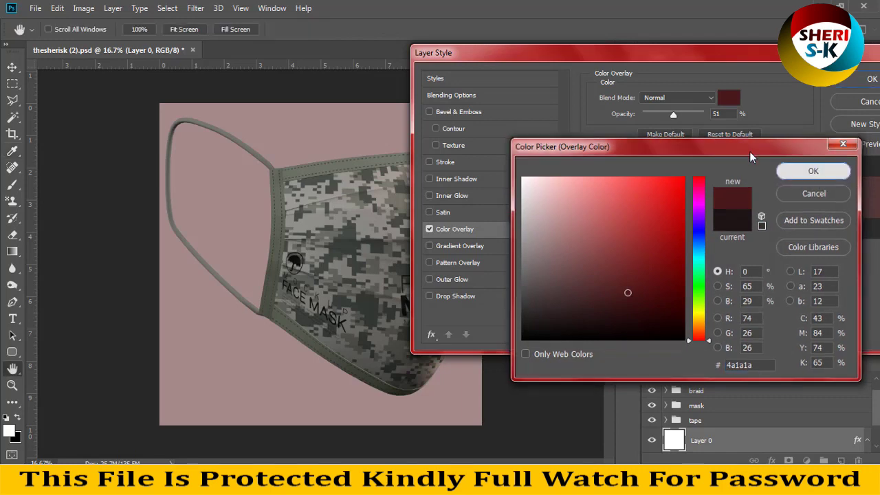
{"action": "key", "text": "Return"}
{"action": "left_click_drag", "start_coordinate": [673, 114], "coordinate": [743, 116]}
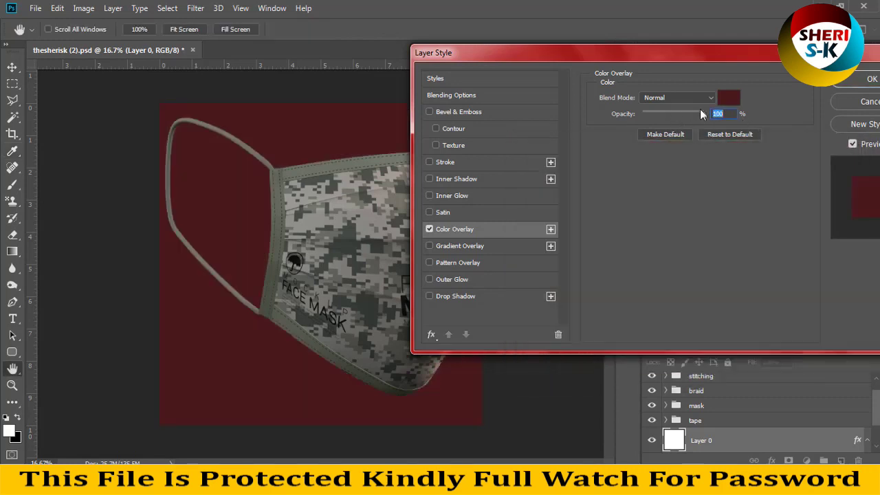
{"action": "left_click", "coordinate": [730, 98]}
{"action": "left_click", "coordinate": [683, 184]}
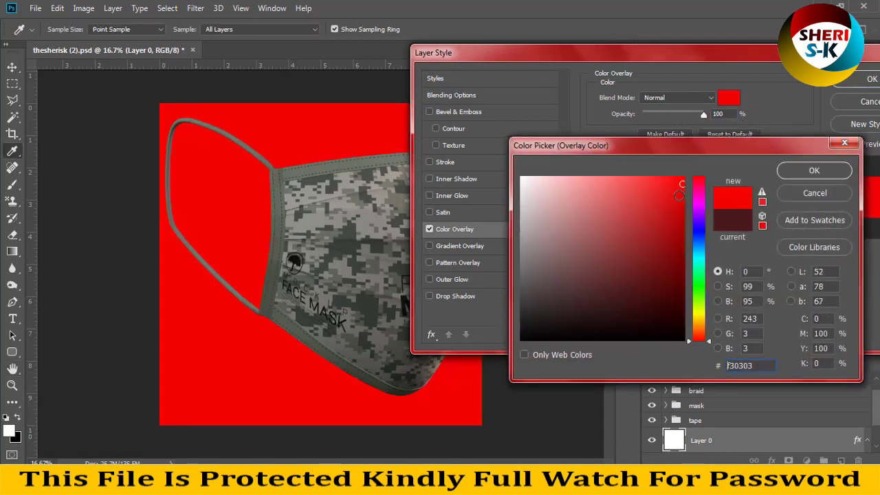
{"action": "left_click", "coordinate": [699, 199]}
{"action": "key", "text": "Escape"}
{"action": "key", "text": "Escape"}
- Close thesherisk (2).psd without saving and return to the Face Mask Mockup folder
{"action": "left_click", "coordinate": [194, 50]}
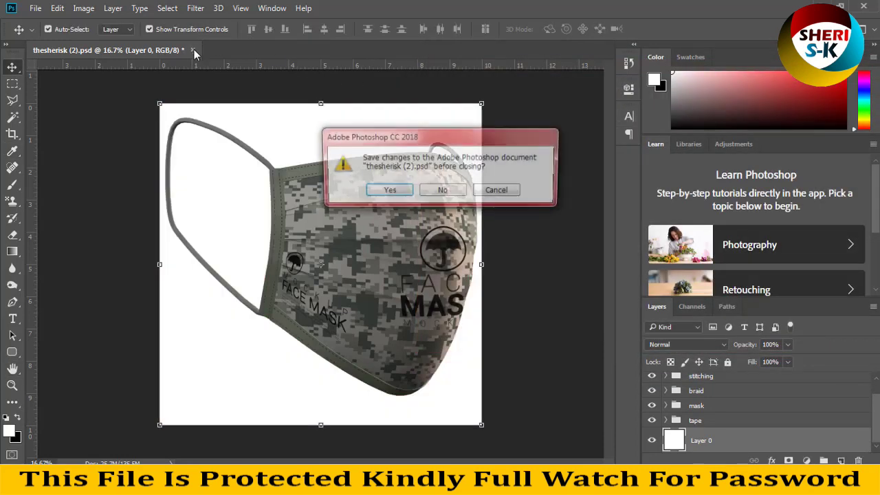
{"action": "left_click", "coordinate": [440, 191]}
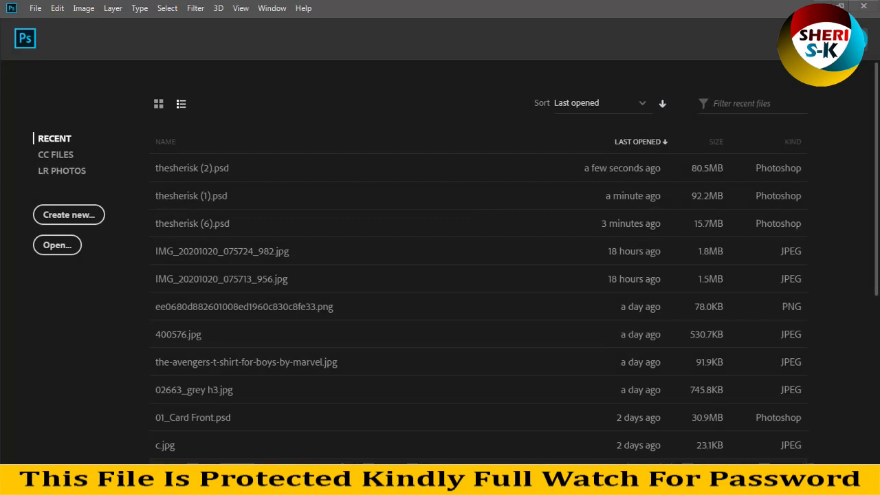
{"action": "mouse_move", "coordinate": [148, 480]}
{"action": "left_click", "coordinate": [141, 413]}
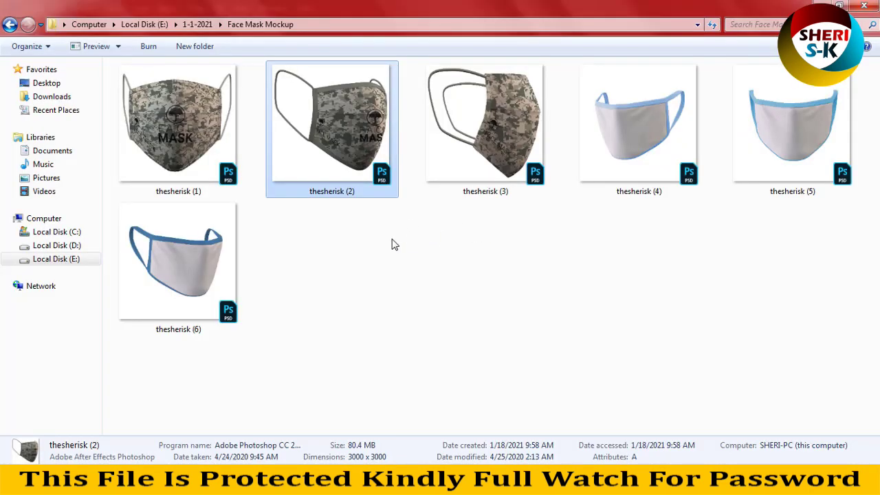